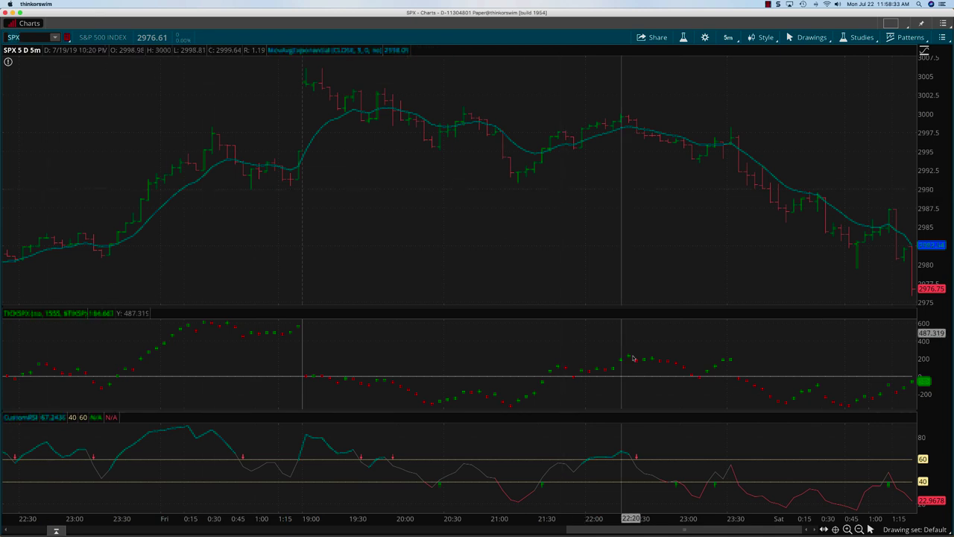
Scroll the SPX 5-day, 5-minute chart back by one bar
scroll(705, 404, up, 1)
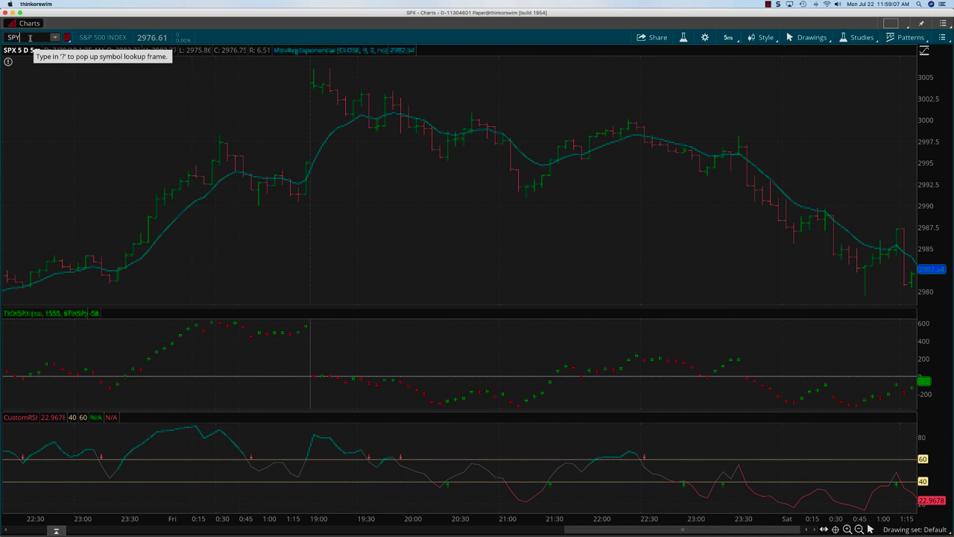
Load SPY into the chart, then switch the symbol to SSO
key(Return)
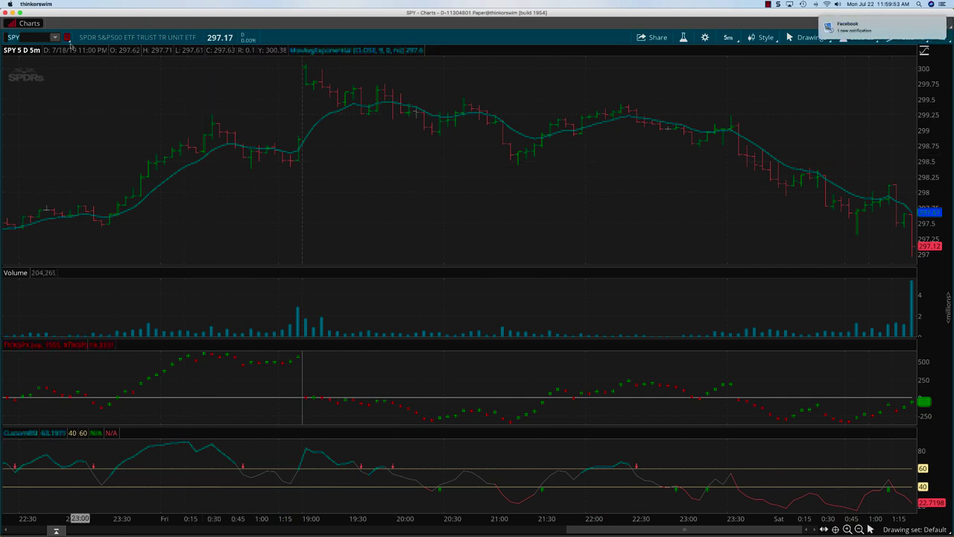
text(SSO)
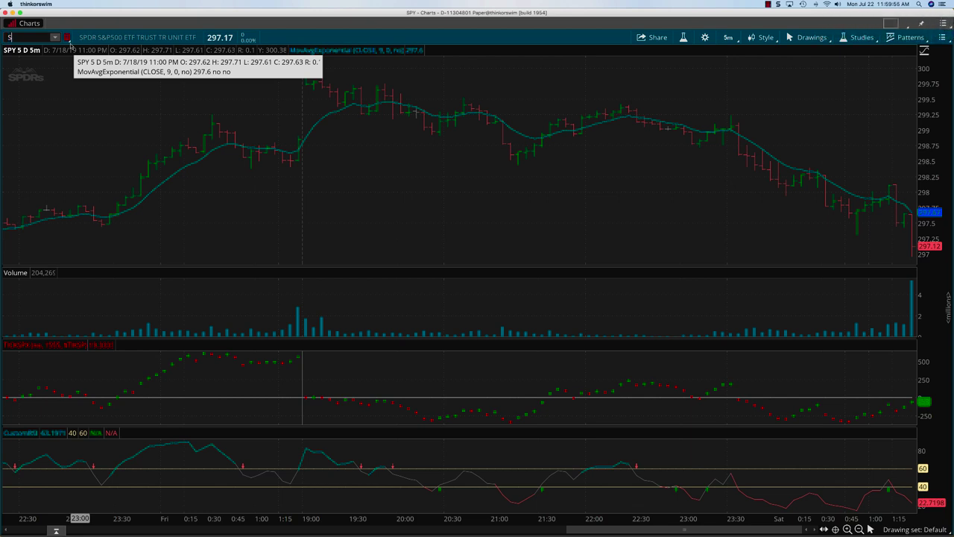
key(Return)
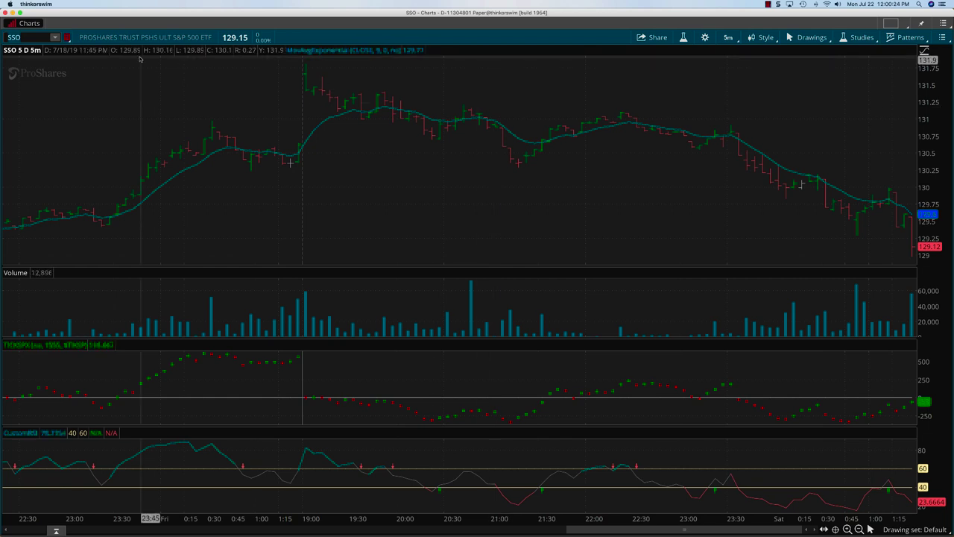
Chart SDS briefly, then load /ES E-mini S&P 500 futures
text(SSO)
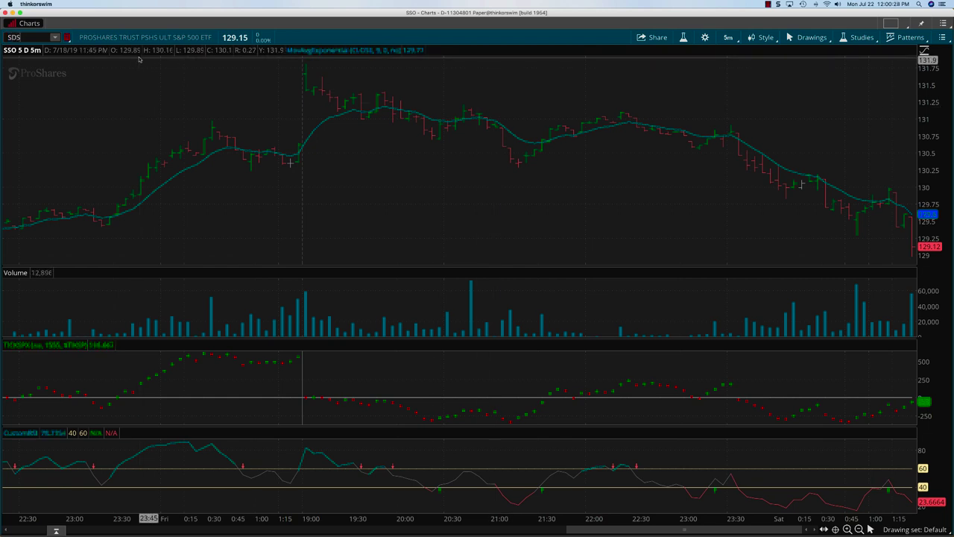
key(Return)
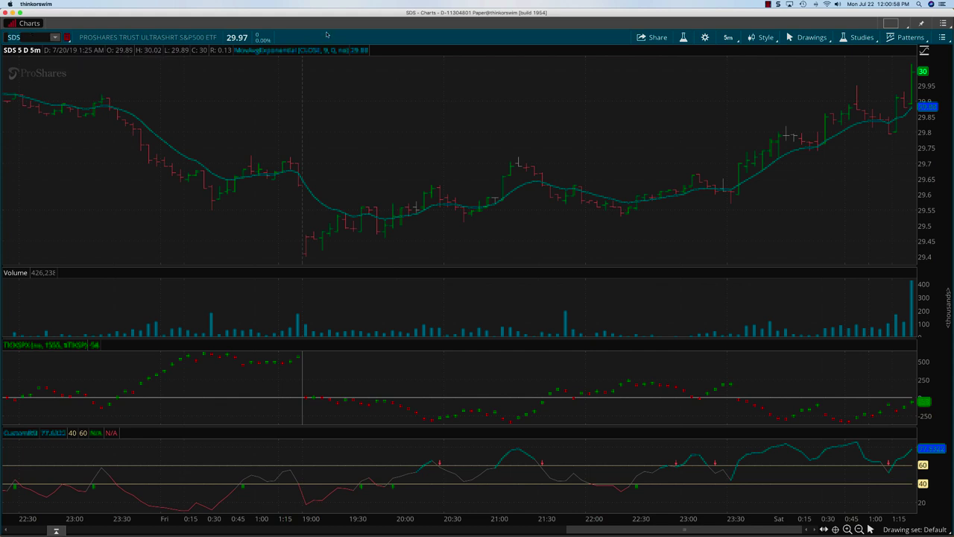
text(/ES)
key(Return)
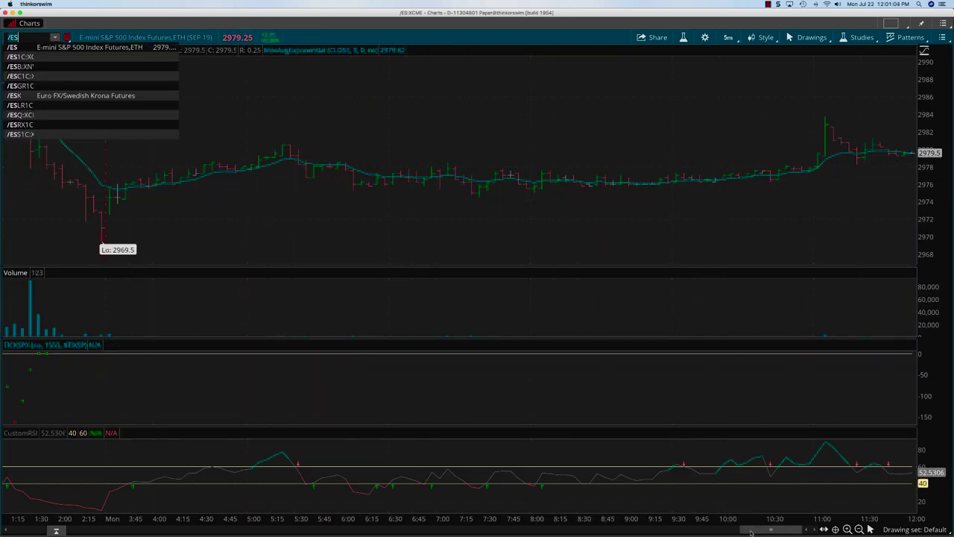
Page the /ES chart back in time to Friday's session
click(727, 531)
click(727, 532)
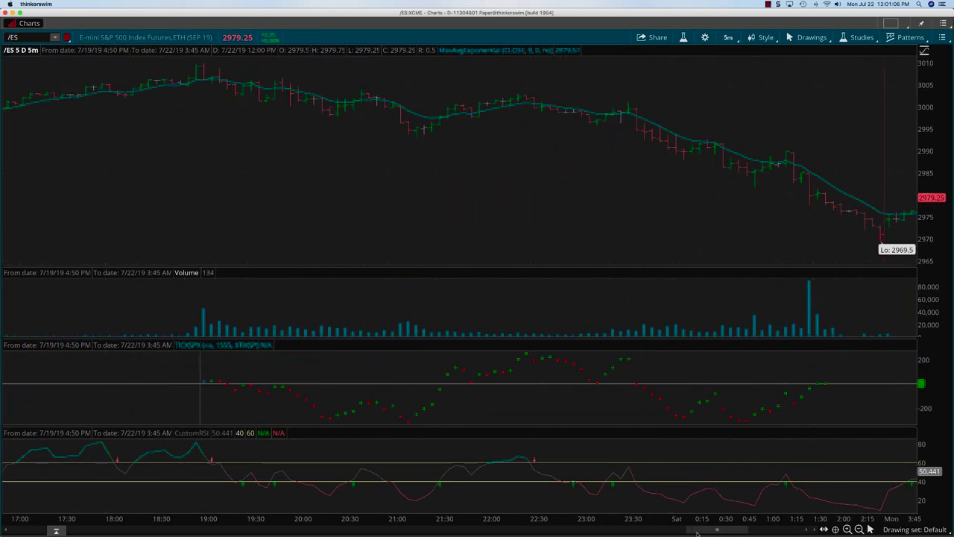
scroll(697, 532, up, 1)
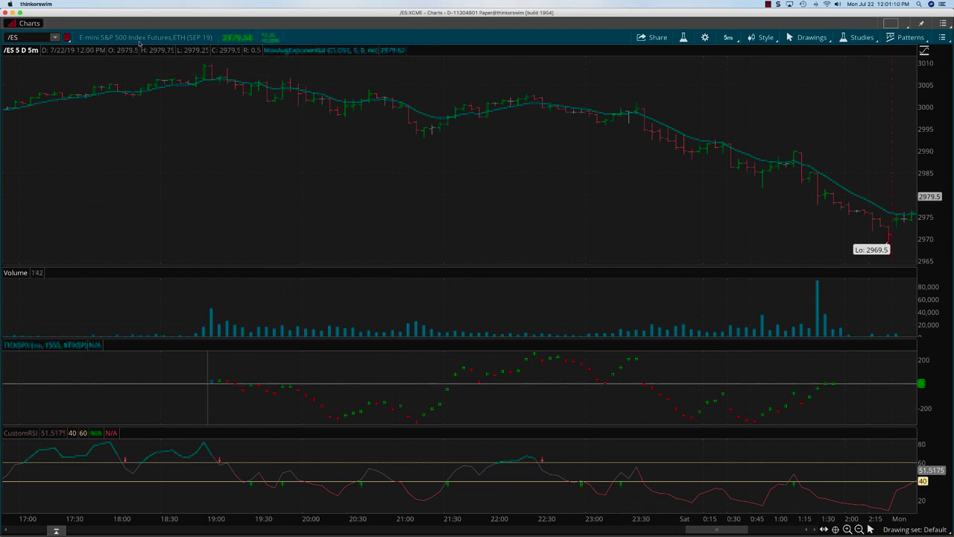
Shrink the chart and load the /ES option chain on the Analyze tab
click(21, 13)
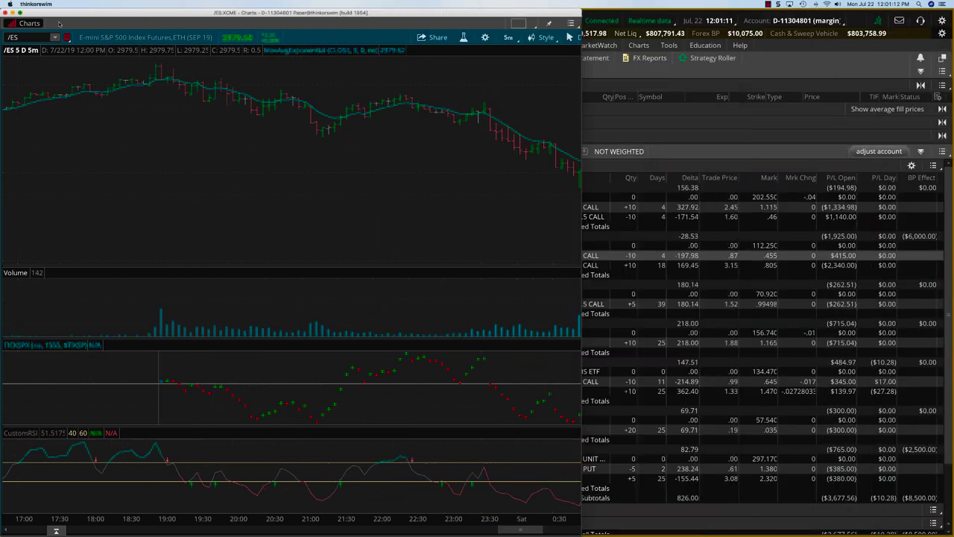
click(527, 46)
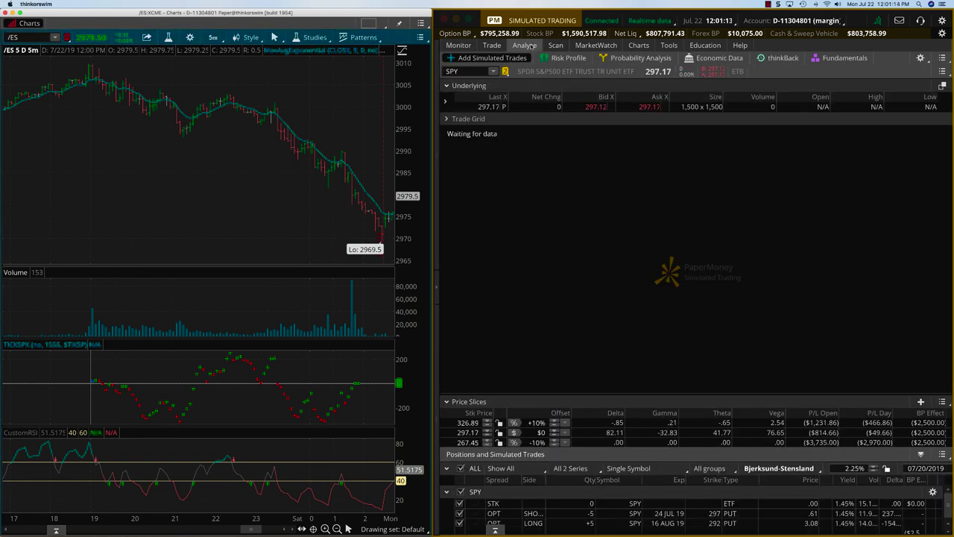
click(475, 73)
text(/ES)
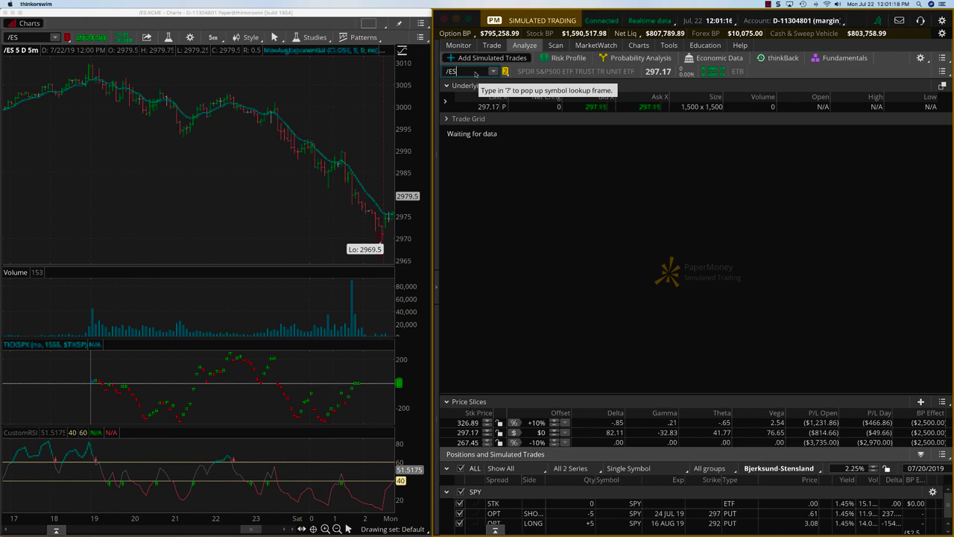
key(Return)
Collapse Futures, expand the JUL 19 /ESU19 (EOM) strikes, and maximize the window
click(447, 85)
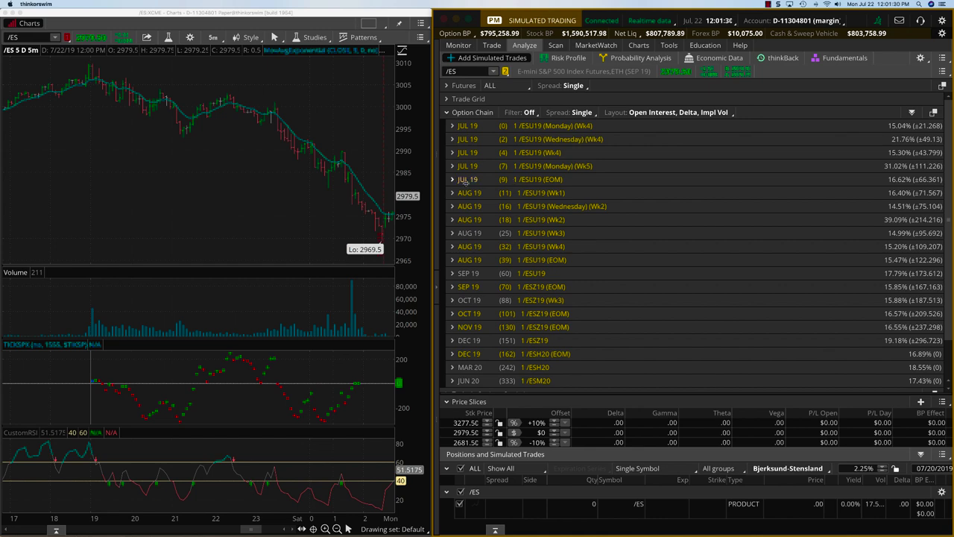
click(451, 179)
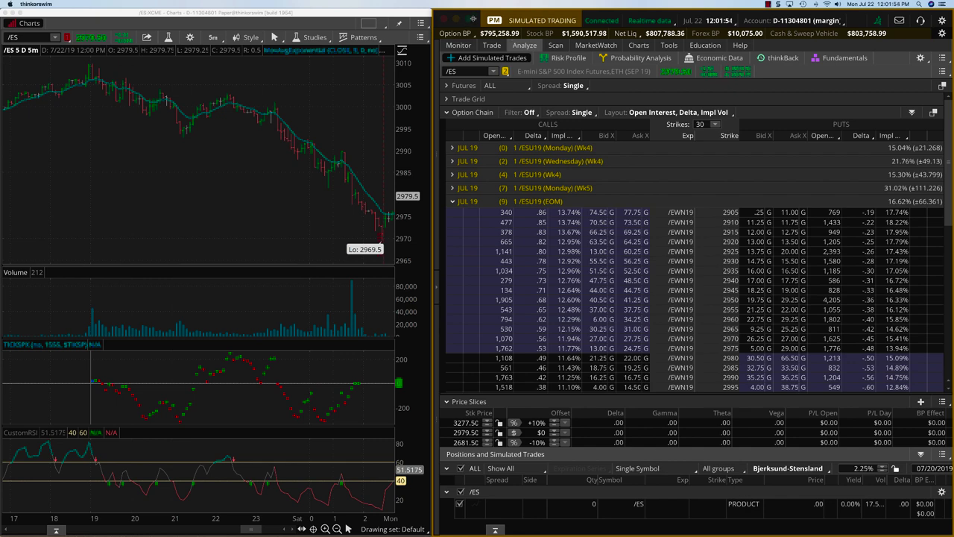
click(469, 18)
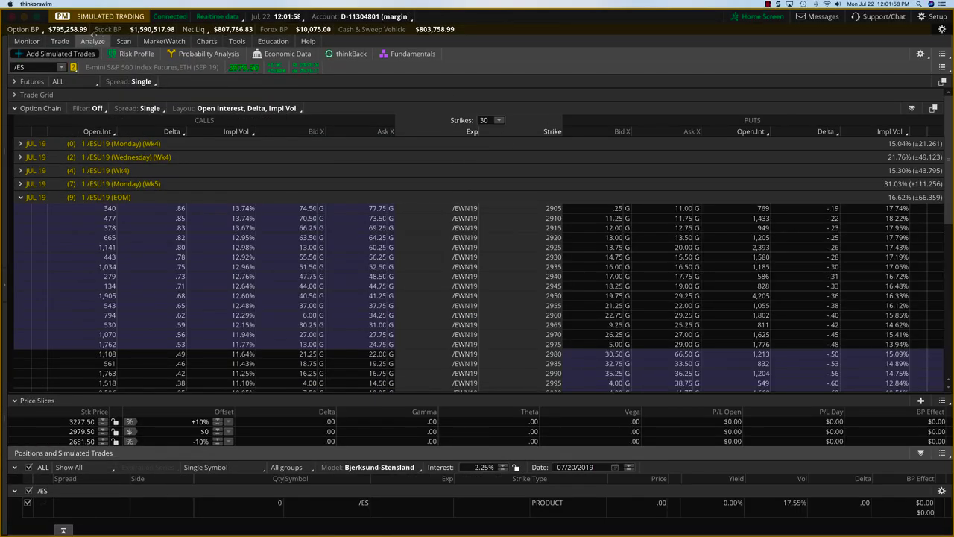
Open Active Trader for /ES and stage a Buy +2 limit at 2979.25 on the ladder
click(60, 41)
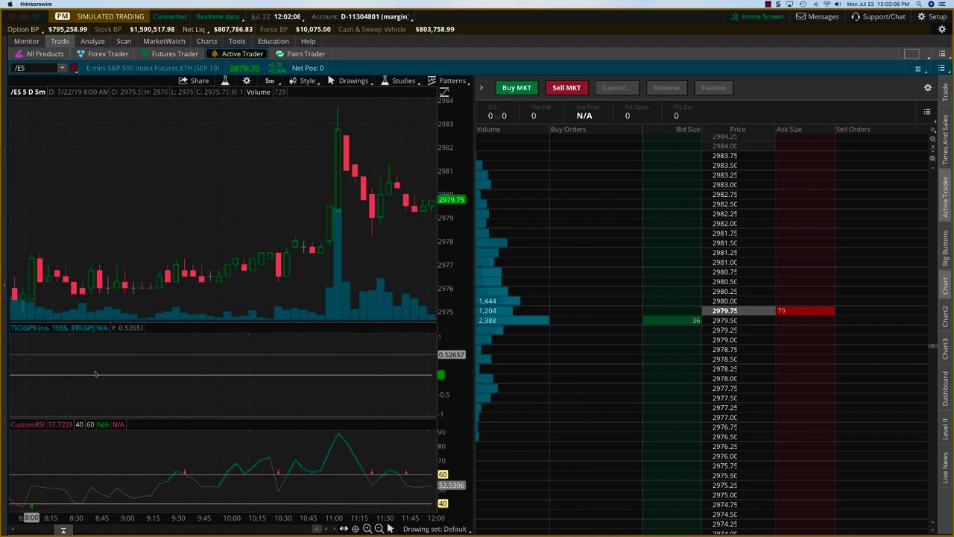
drag(315, 528, 291, 528)
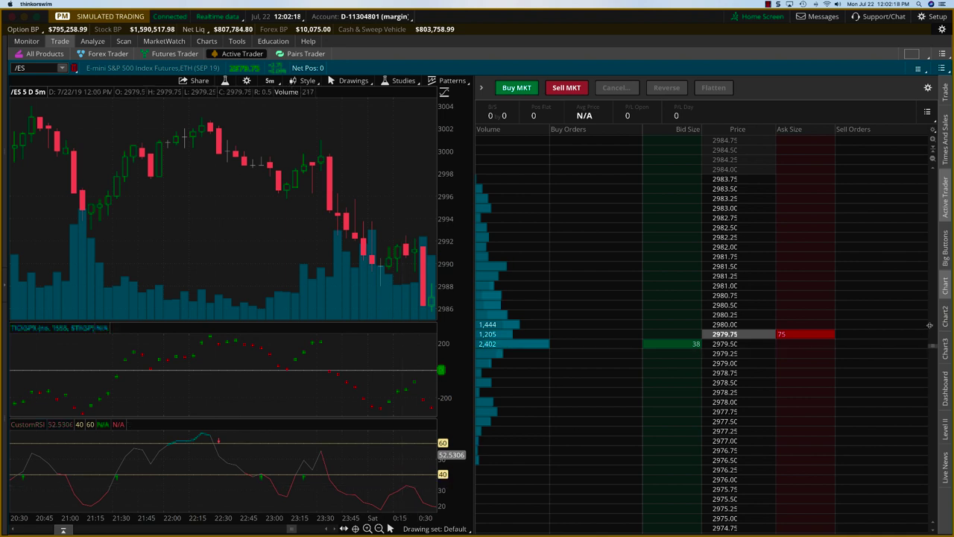
click(687, 354)
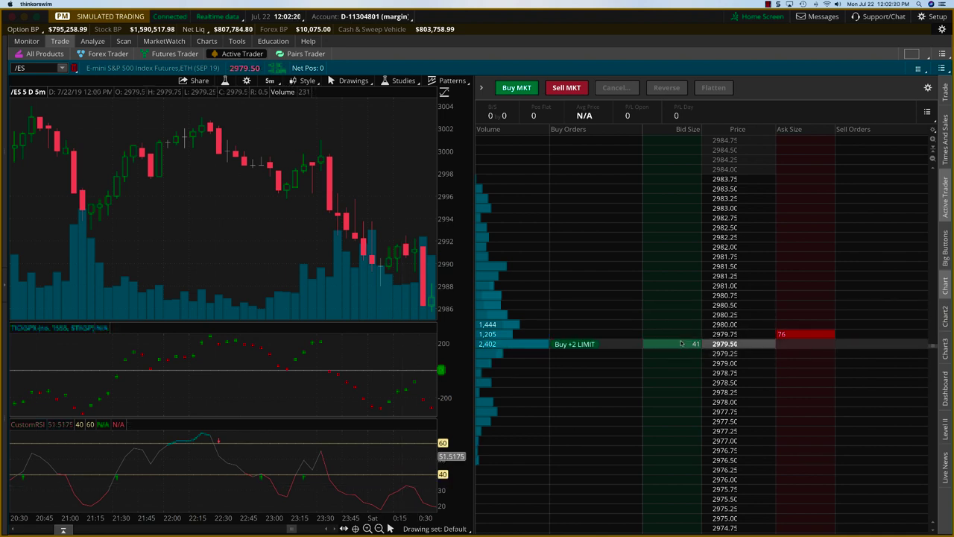
click(581, 353)
click(679, 347)
click(585, 346)
click(682, 345)
click(670, 354)
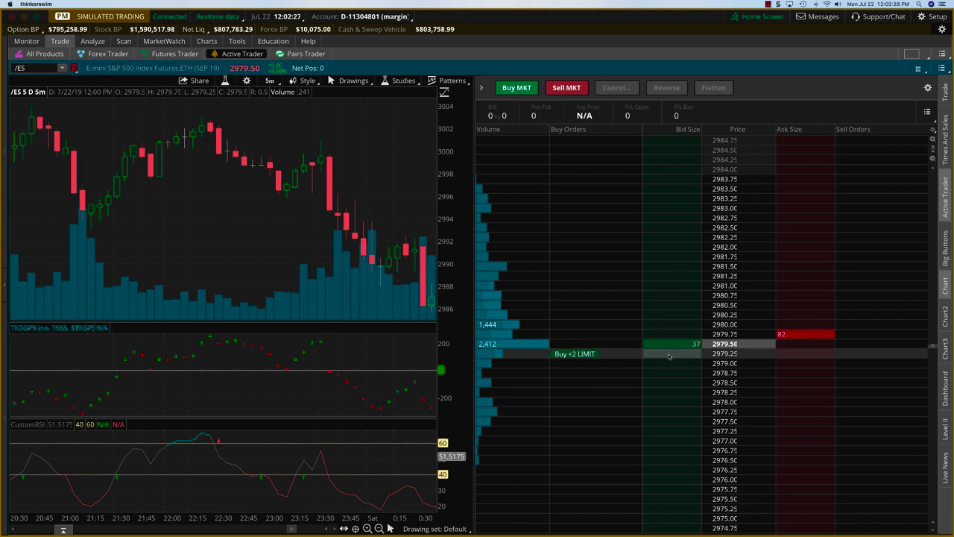
Move the Buy +2 limit to 2979.00, send it, then cancel it
drag(669, 356, 670, 364)
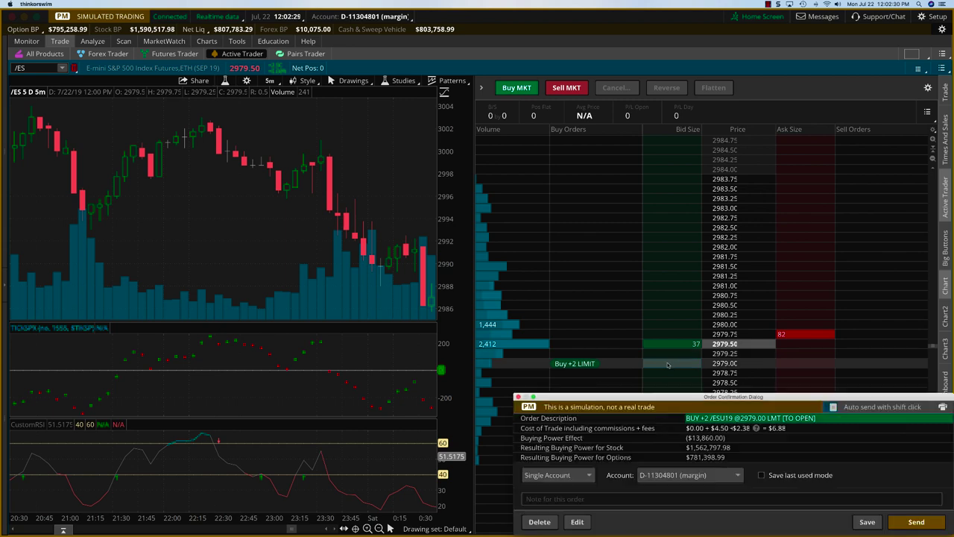
click(936, 525)
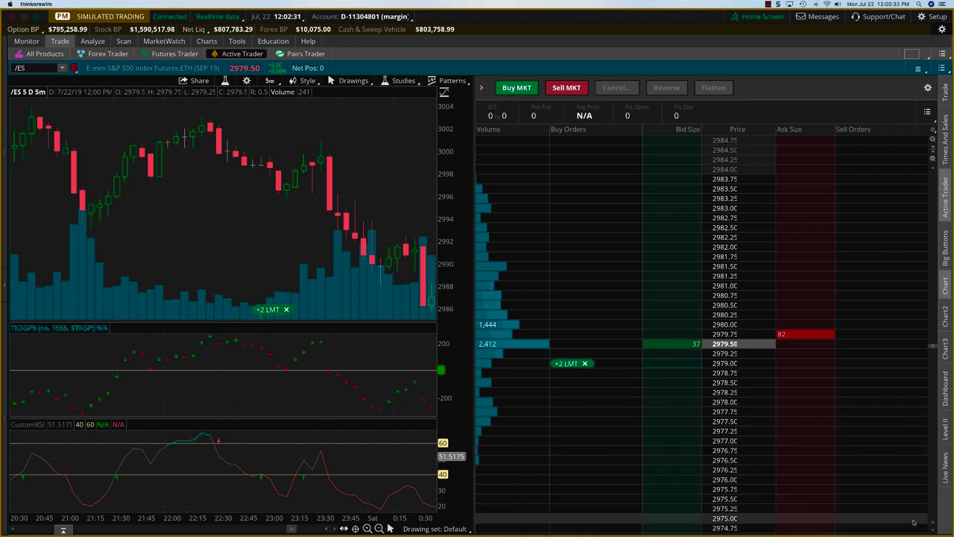
click(585, 363)
Stage a trial Sell -2 order, move it to 2984.25, then discard it
click(784, 364)
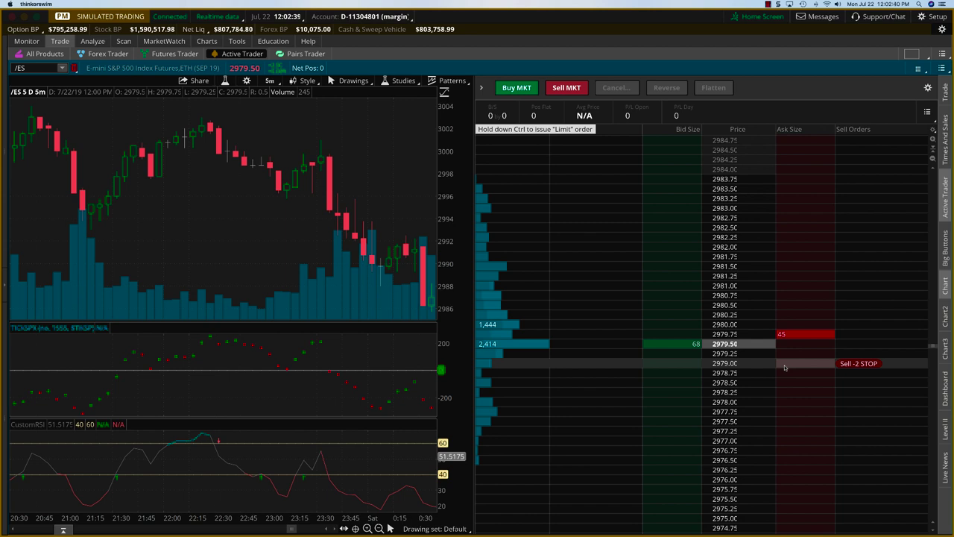
drag(857, 363, 818, 161)
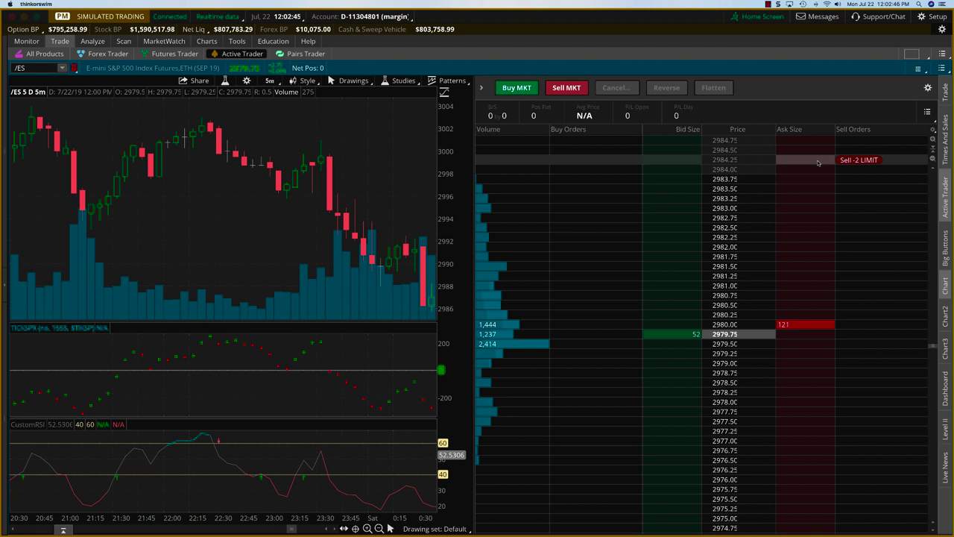
drag(817, 162, 462, 335)
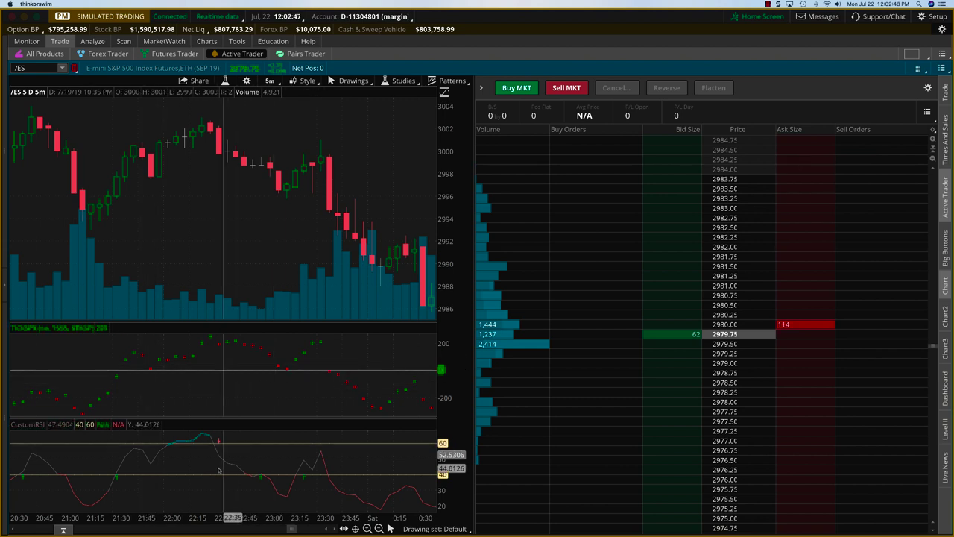